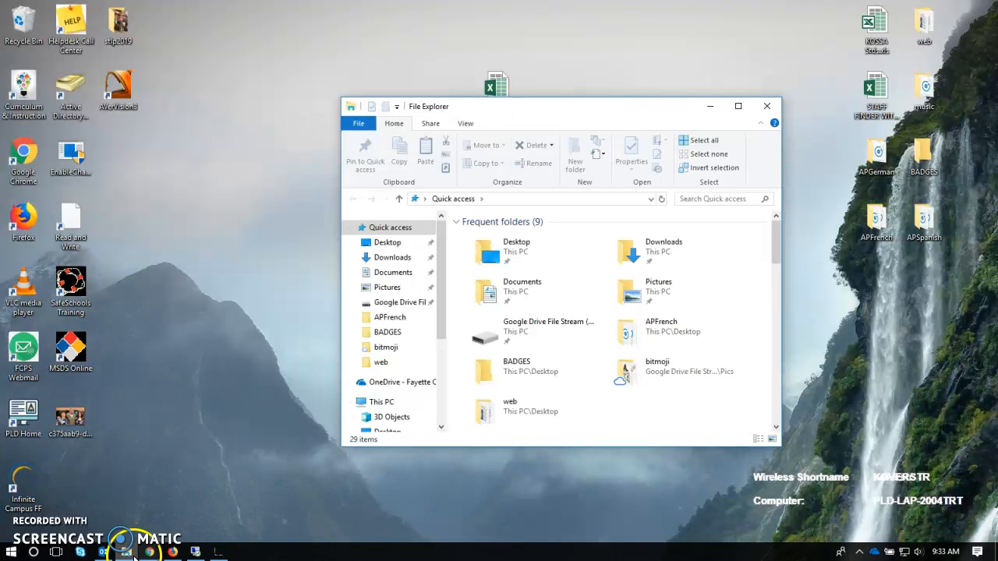
Open the Google Drive File Stream (G:) drive in File Explorer
{"action": "mouse_move", "coordinate": [131, 555]}
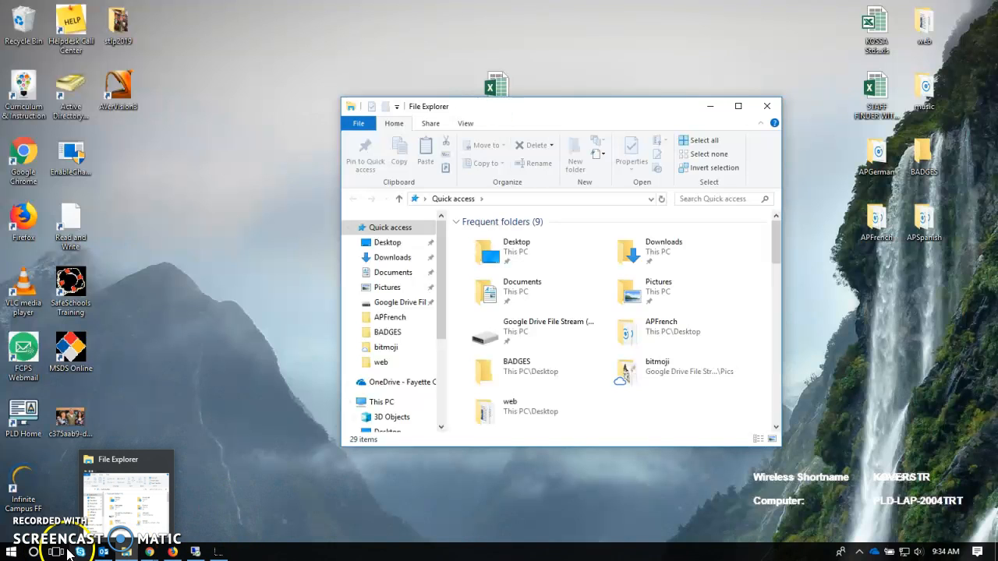
{"action": "left_click", "coordinate": [11, 555]}
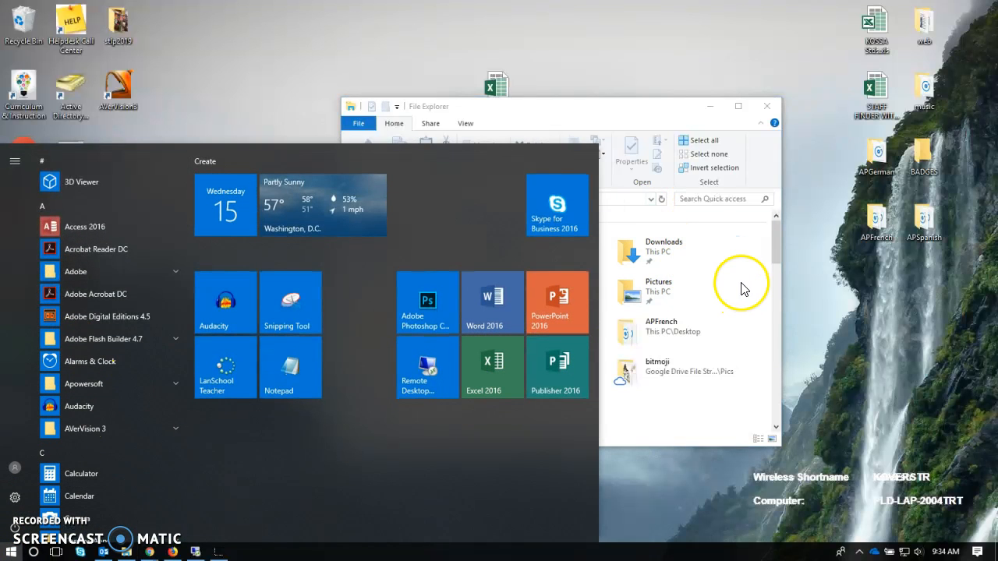
{"action": "left_click", "coordinate": [620, 117]}
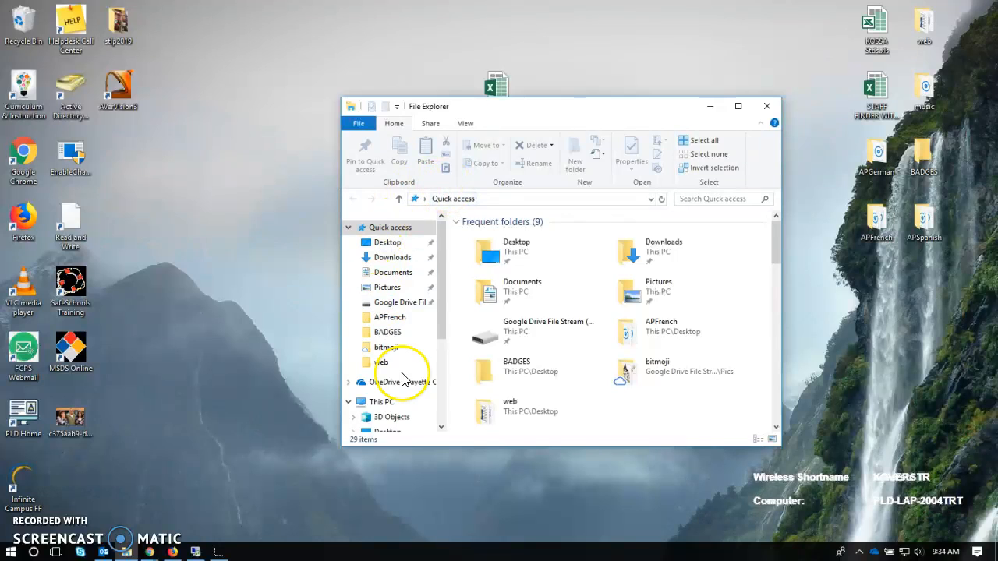
{"action": "left_click_drag", "start_coordinate": [439, 230], "coordinate": [441, 328]}
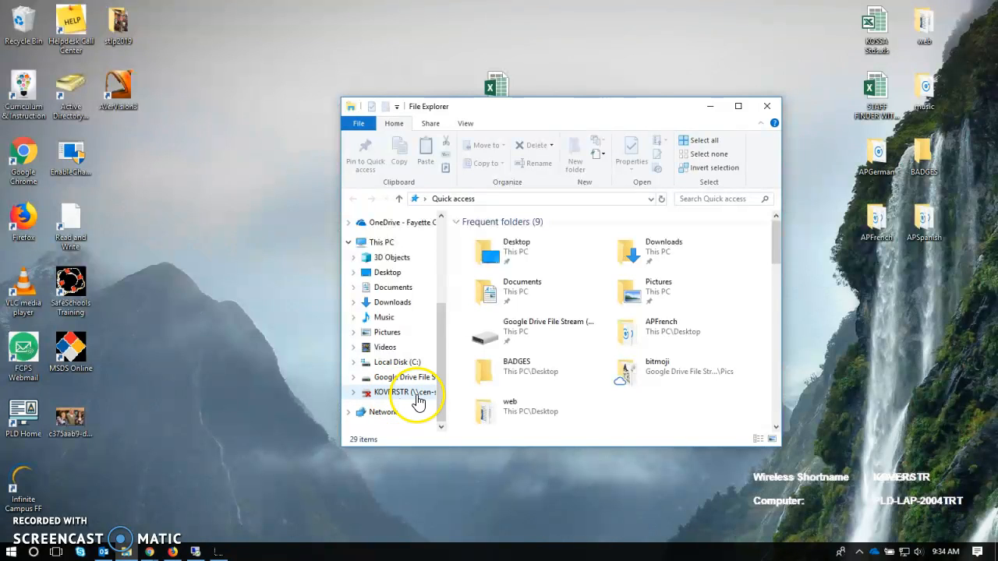
{"action": "mouse_move", "coordinate": [442, 384]}
{"action": "left_mouse_down"}
{"action": "mouse_move", "coordinate": [444, 292]}
{"action": "mouse_move", "coordinate": [437, 398]}
{"action": "left_mouse_up"}
{"action": "left_click", "coordinate": [389, 379]}
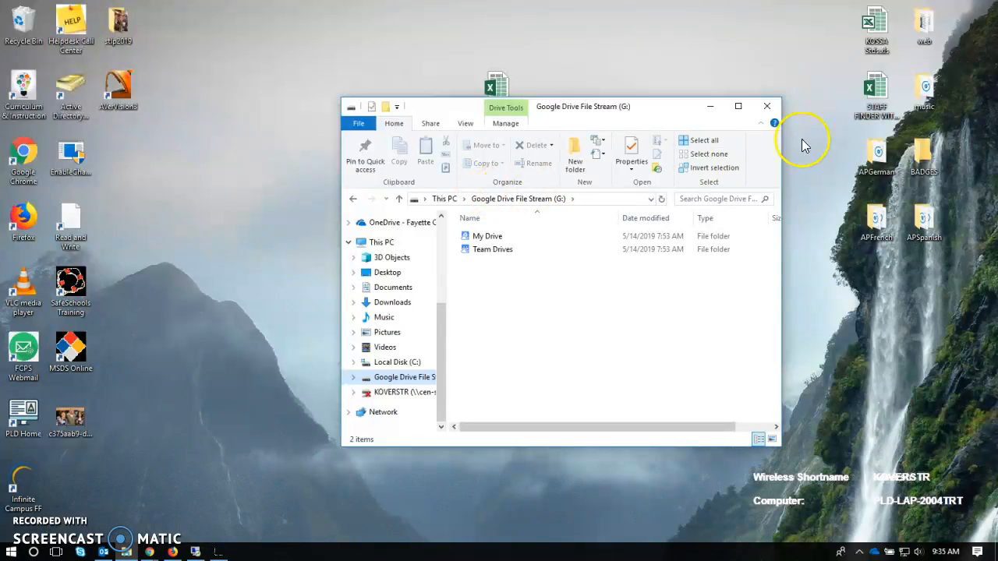
Try to copy or move the eight files and folders grouped beside the waterfall on the desktop into My Drive
{"action": "left_click_drag", "start_coordinate": [660, 109], "coordinate": [625, 191]}
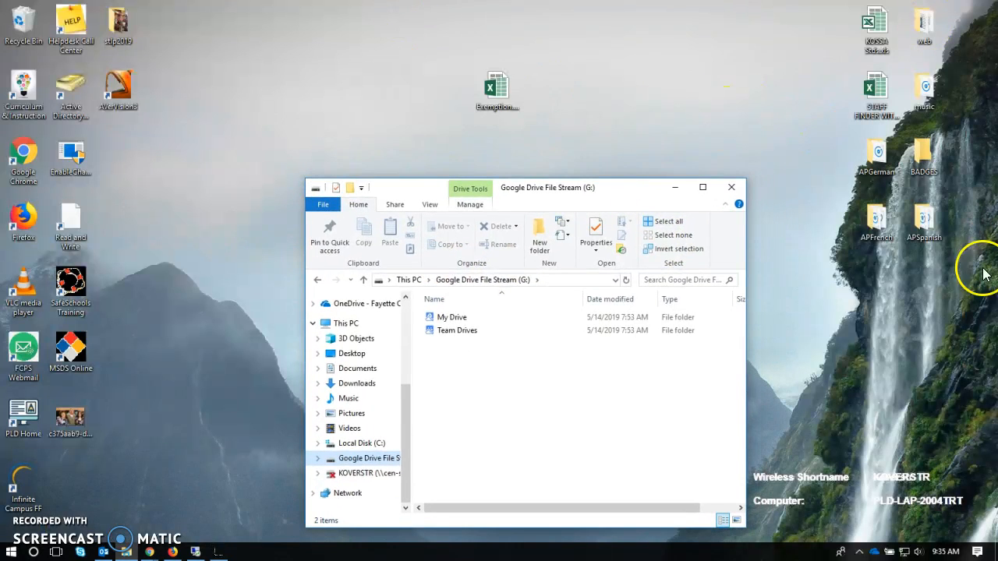
{"action": "left_click_drag", "start_coordinate": [836, 11], "coordinate": [962, 256]}
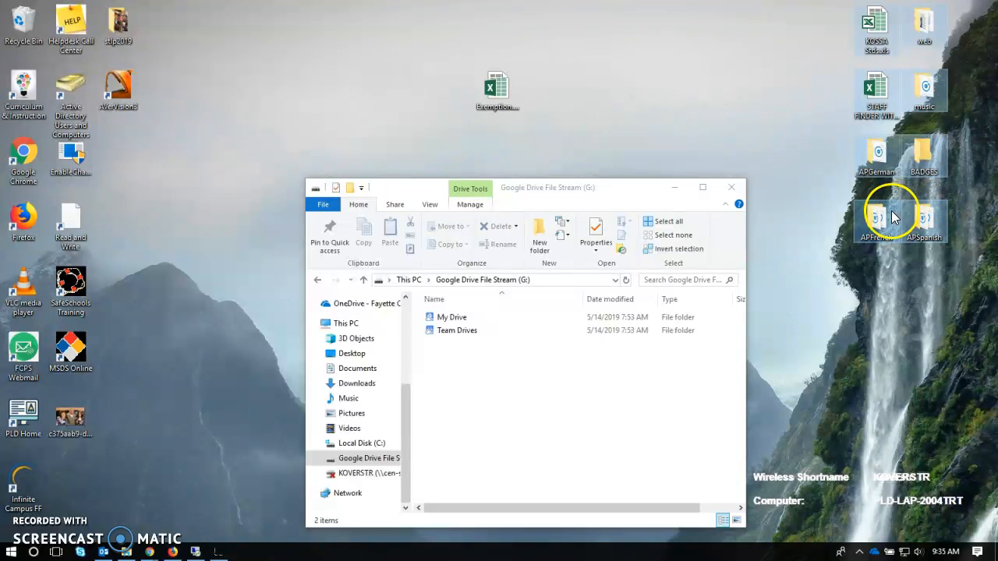
{"action": "left_click_drag", "start_coordinate": [893, 219], "coordinate": [454, 322]}
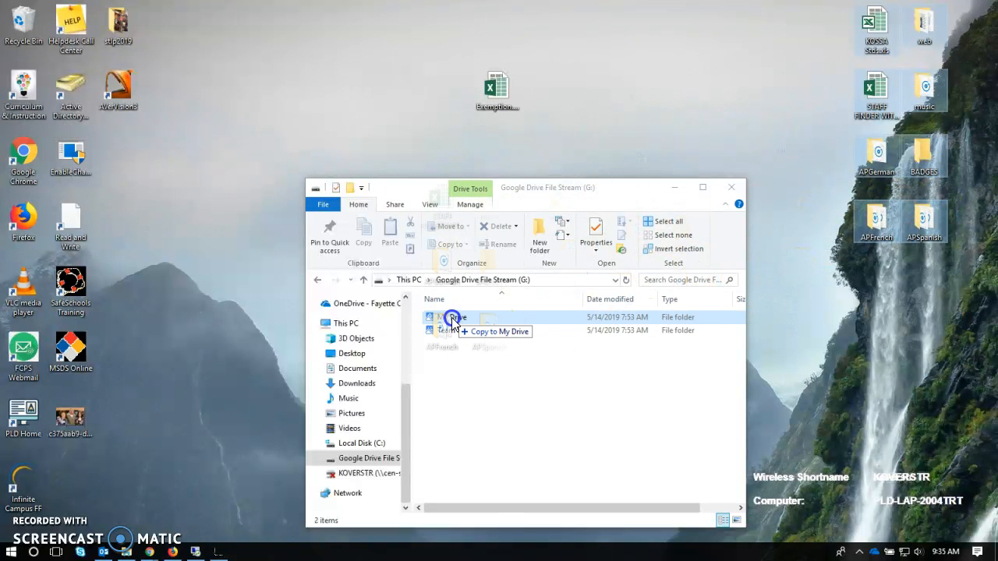
{"action": "left_click_drag", "start_coordinate": [453, 322], "coordinate": [863, 271]}
{"action": "left_click_drag", "start_coordinate": [885, 216], "coordinate": [438, 320]}
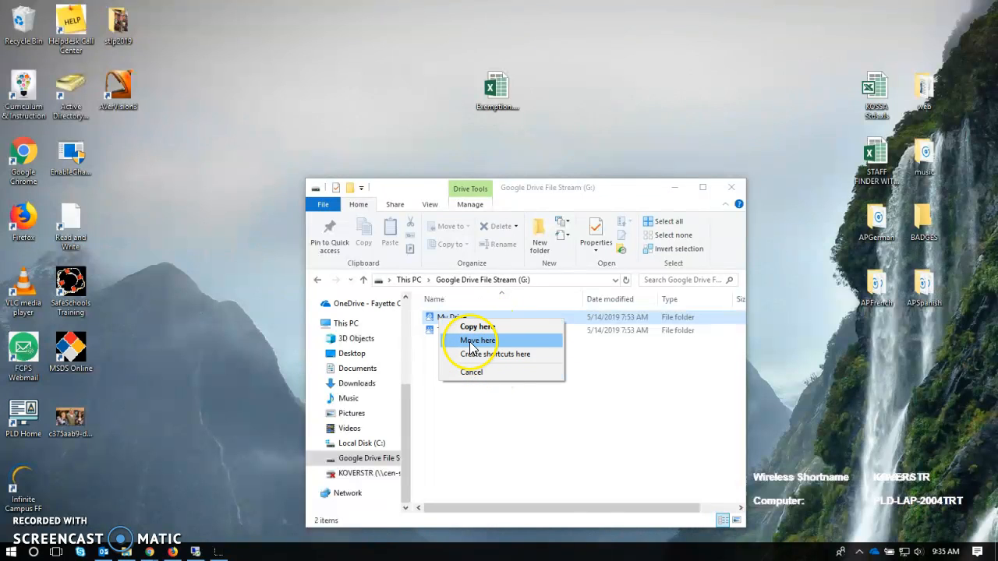
{"action": "left_click", "coordinate": [818, 387]}
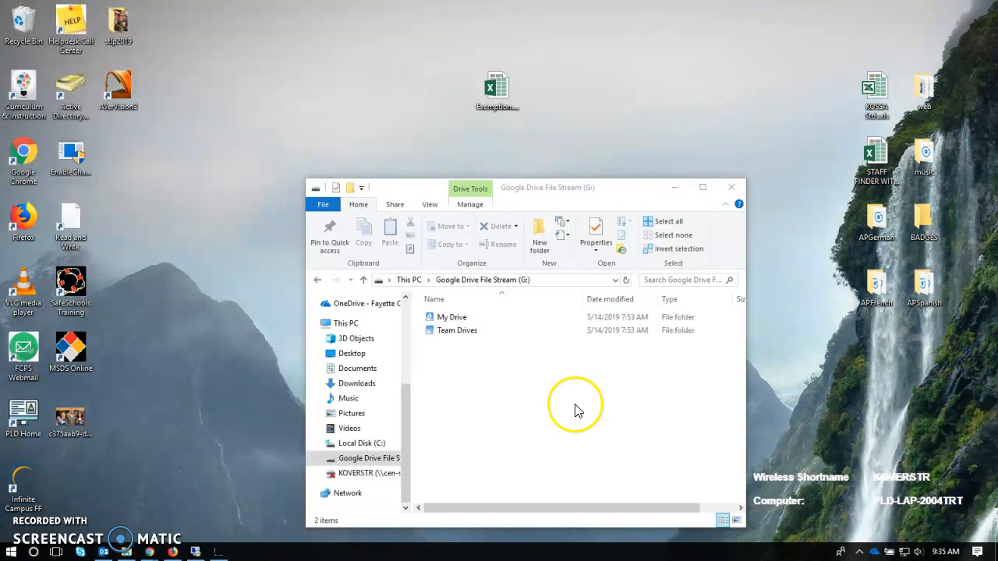
Open the My Drive folder on the Google Drive File Stream drive and move its window higher on the desktop
{"action": "double_click", "coordinate": [448, 318]}
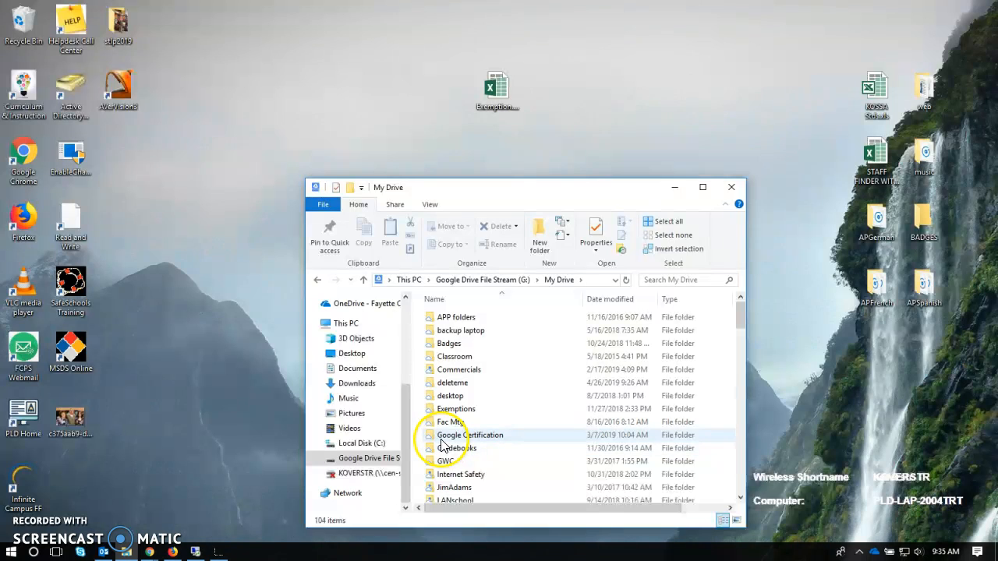
{"action": "mouse_move", "coordinate": [78, 412]}
{"action": "left_mouse_down"}
{"action": "mouse_move", "coordinate": [121, 407]}
{"action": "mouse_move", "coordinate": [72, 419]}
{"action": "left_mouse_up"}
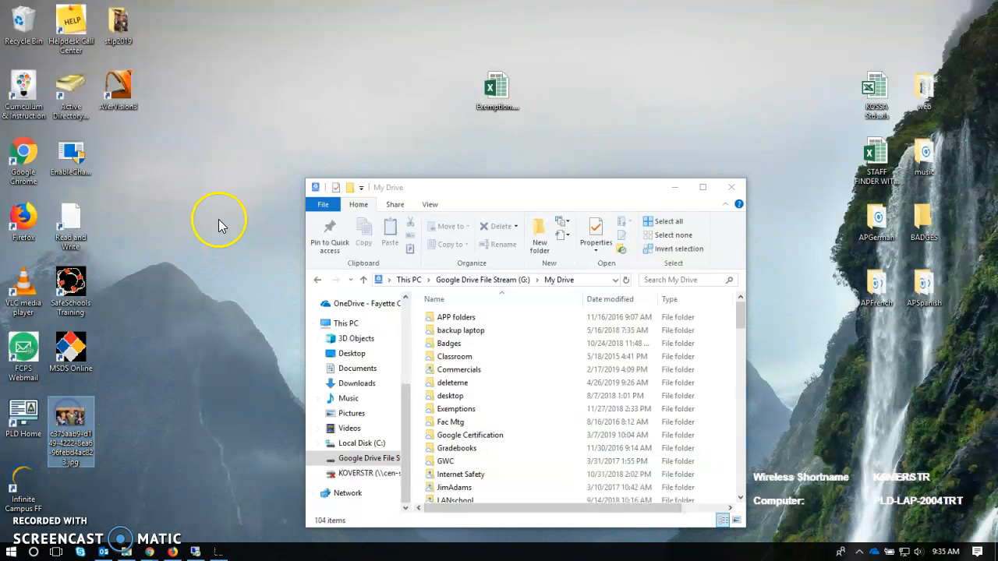
{"action": "left_click_drag", "start_coordinate": [519, 195], "coordinate": [513, 82]}
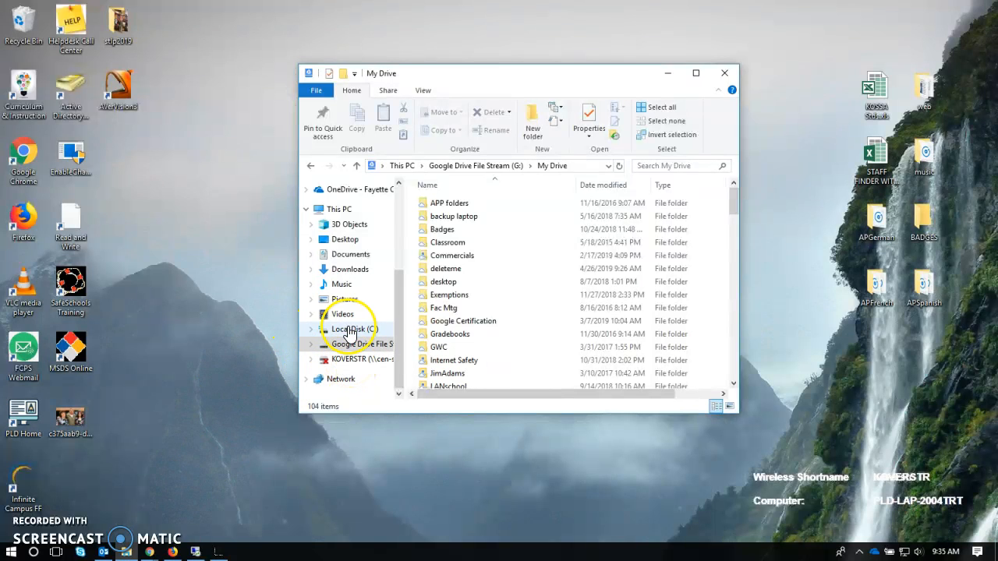
Look through the local Documents, Music and Pictures folders for files to back up
{"action": "left_click", "coordinate": [347, 259]}
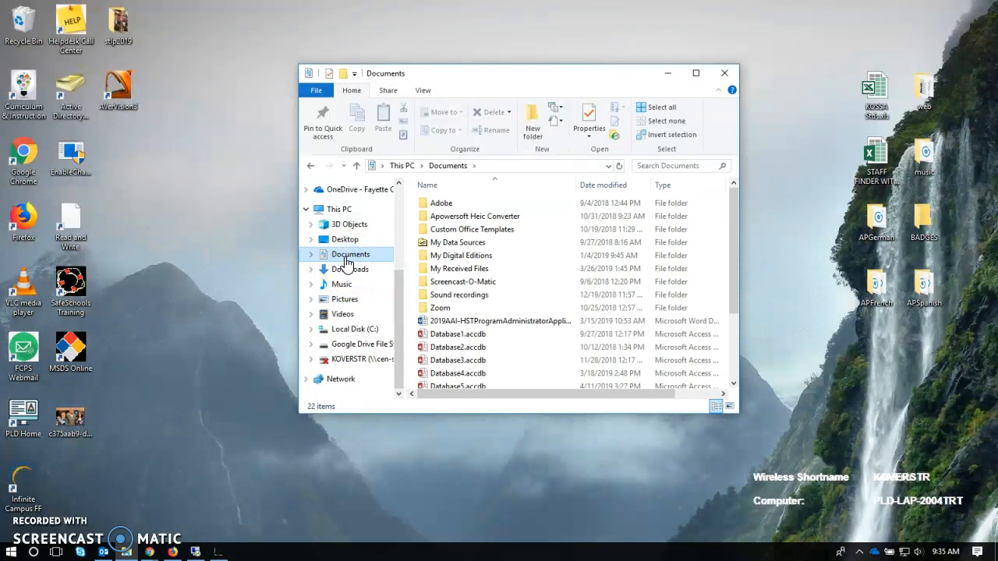
{"action": "scroll", "coordinate": [457, 289], "scroll_direction": "down", "scroll_amount": 3}
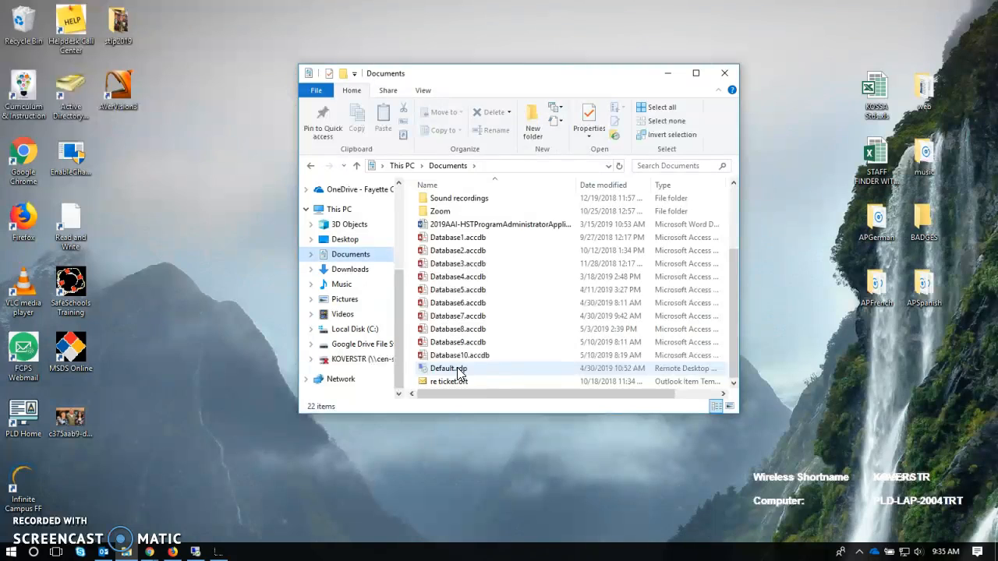
{"action": "left_click", "coordinate": [343, 286]}
{"action": "left_click", "coordinate": [344, 300]}
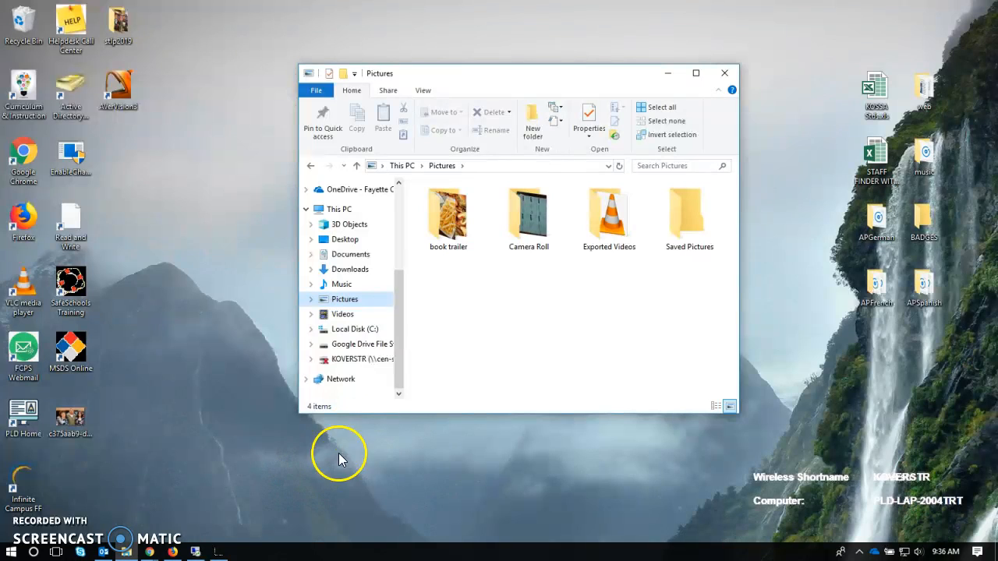
Switch to Chrome, maximize its window and open Google Drive
{"action": "left_click", "coordinate": [150, 552]}
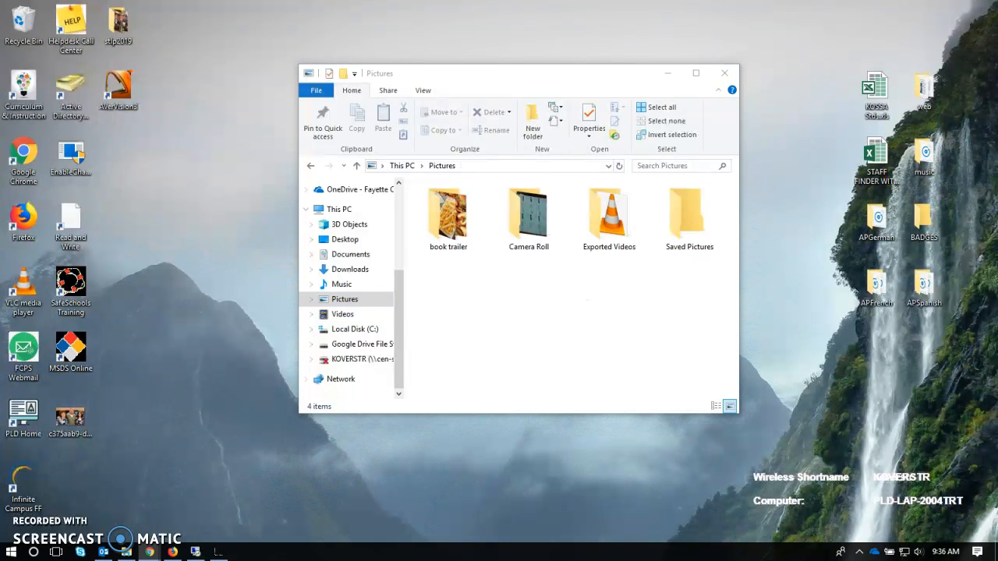
{"action": "left_click_drag", "start_coordinate": [814, 101], "coordinate": [461, 6]}
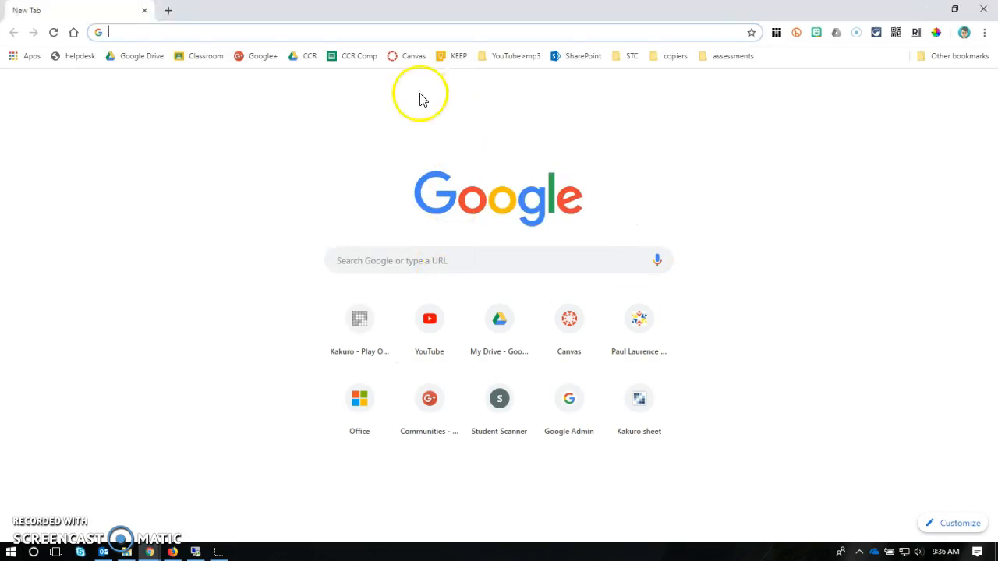
{"action": "left_click", "coordinate": [141, 57]}
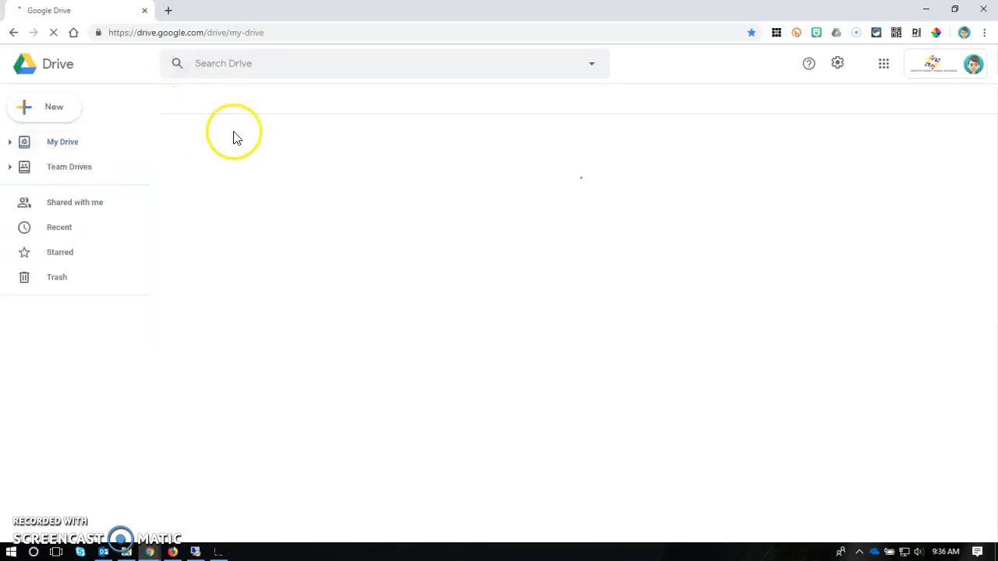
Create a new folder named temporary in My Drive
{"action": "left_click", "coordinate": [49, 110]}
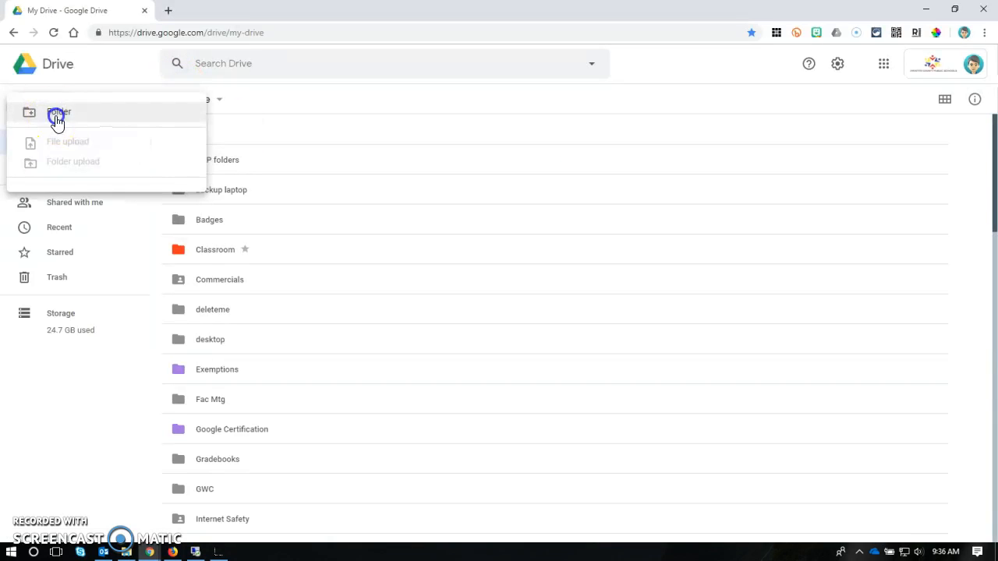
{"action": "left_click", "coordinate": [56, 117]}
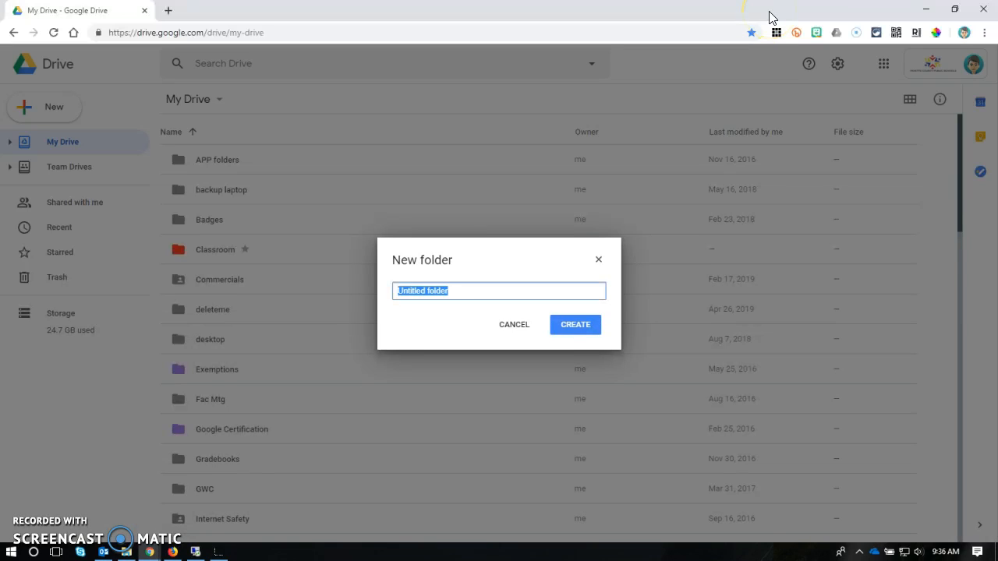
{"action": "type", "text": "tem"}
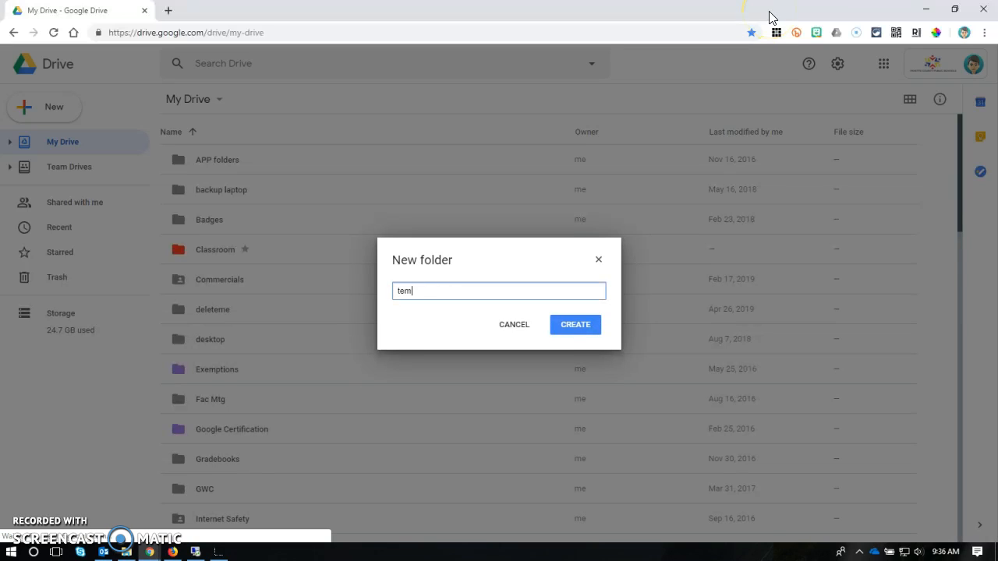
{"action": "type", "text": "porary"}
{"action": "key", "text": "Return"}
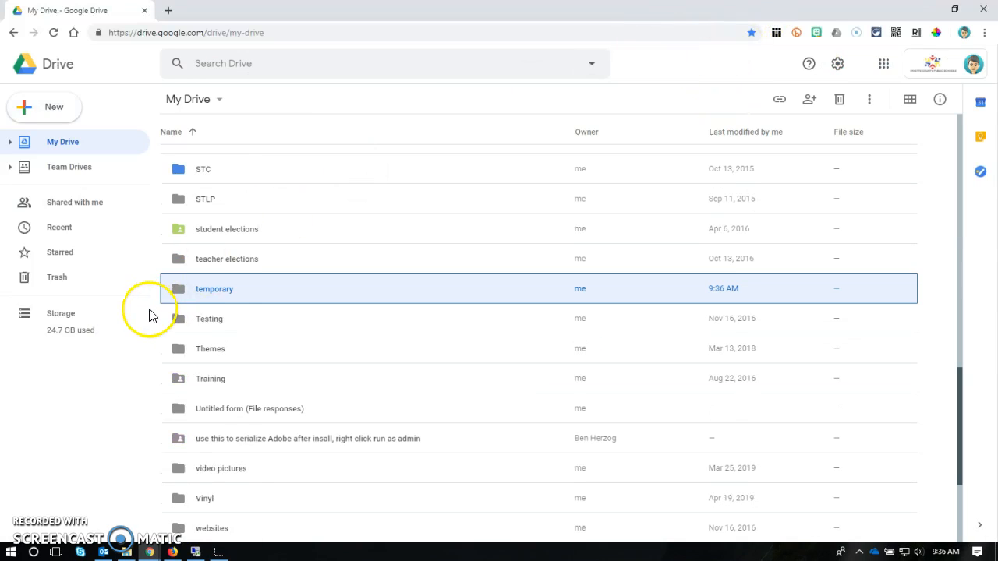
Open the temporary folder and restore the browser to a smaller window placed over the desktop
{"action": "double_click", "coordinate": [230, 289]}
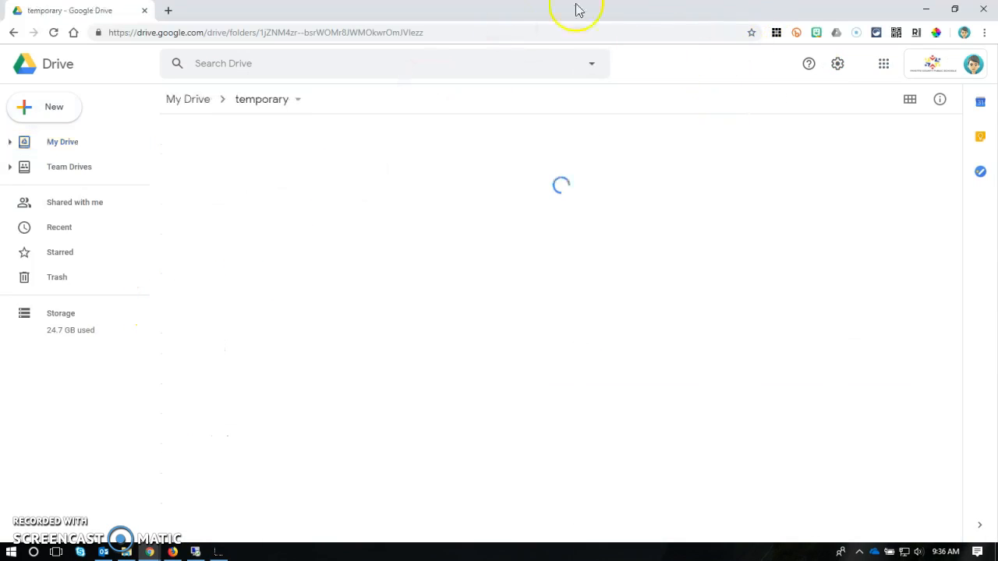
{"action": "double_click", "coordinate": [569, 11]}
{"action": "left_click_drag", "start_coordinate": [556, 25], "coordinate": [485, 82]}
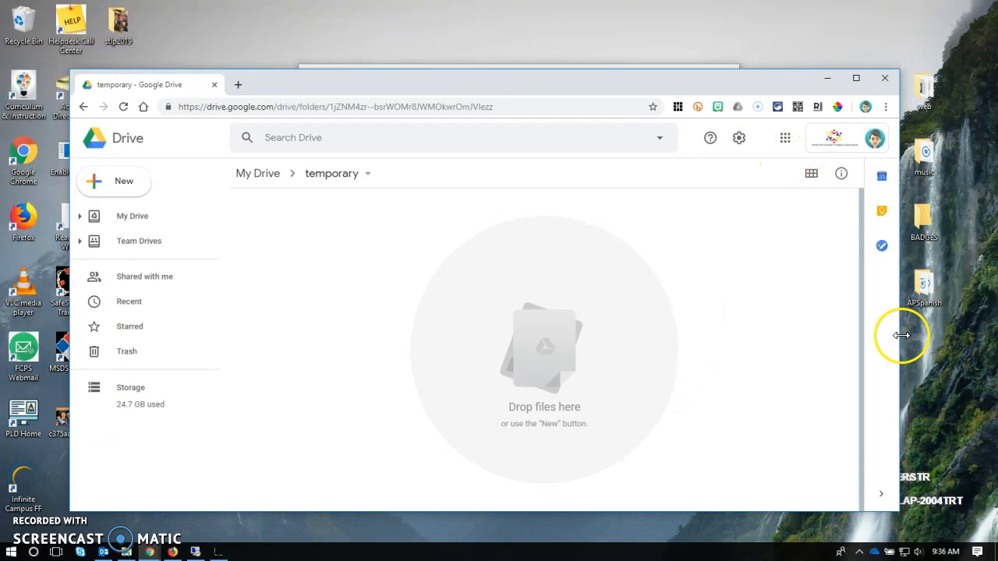
Upload KOSSA Stds.xls, the STAFF FINDER spreadsheet and the APGerman, APFrench, web, music, BADGES and APSpanish folders from the desktop into the temporary folder
{"action": "left_click_drag", "start_coordinate": [901, 336], "coordinate": [785, 327]}
{"action": "left_click_drag", "start_coordinate": [827, 41], "coordinate": [958, 343]}
{"action": "left_click_drag", "start_coordinate": [857, 86], "coordinate": [535, 352]}
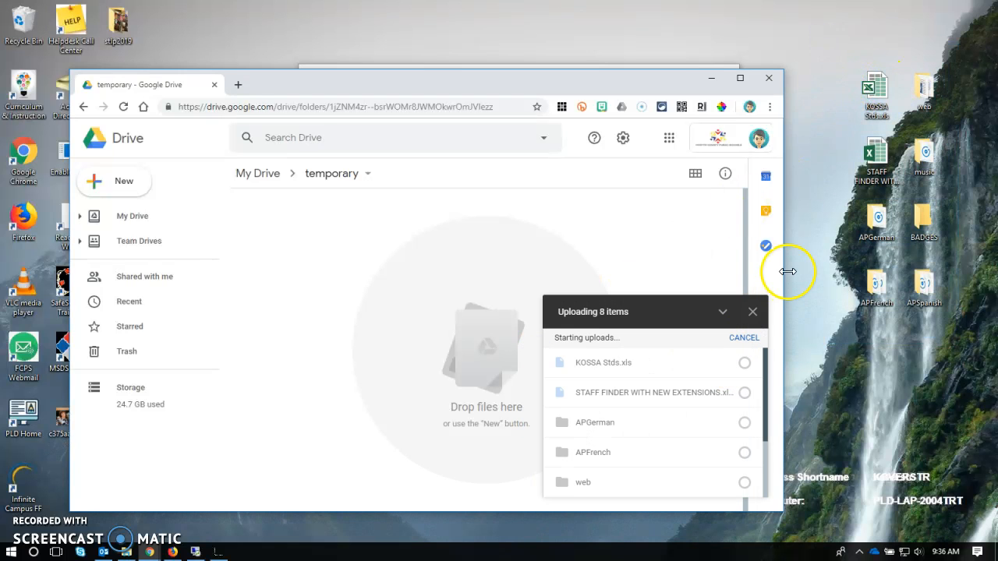